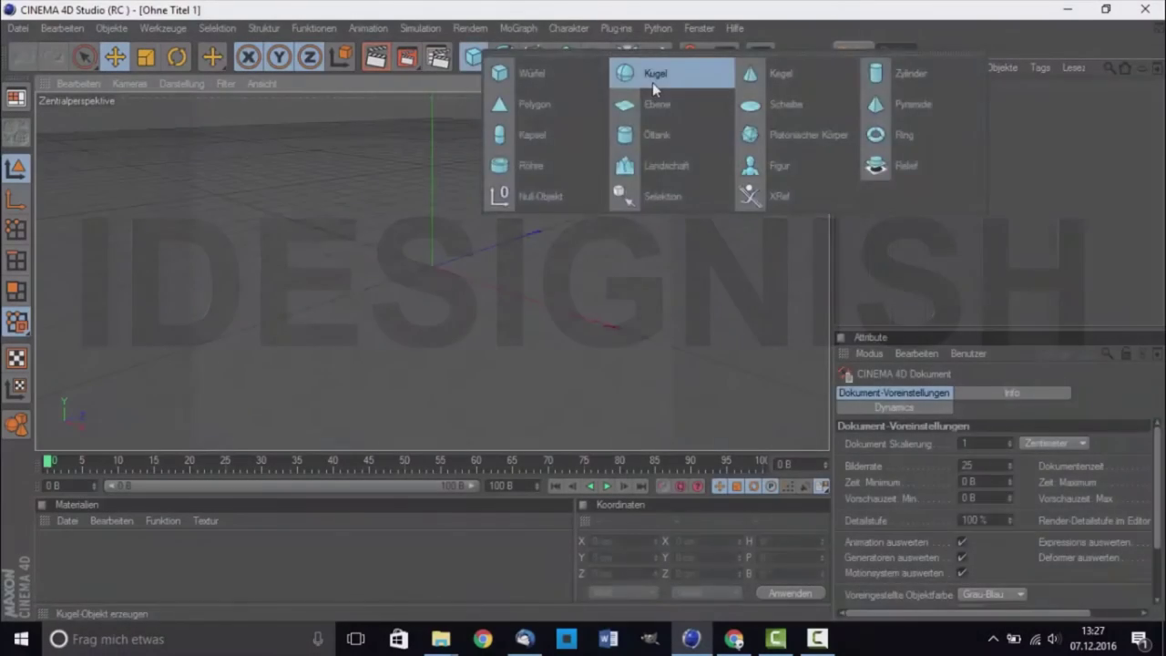
Make the Kugel sphere an editable polygon object and switch to polygon mode.
scroll(546, 200, "up", 3)
key("c")
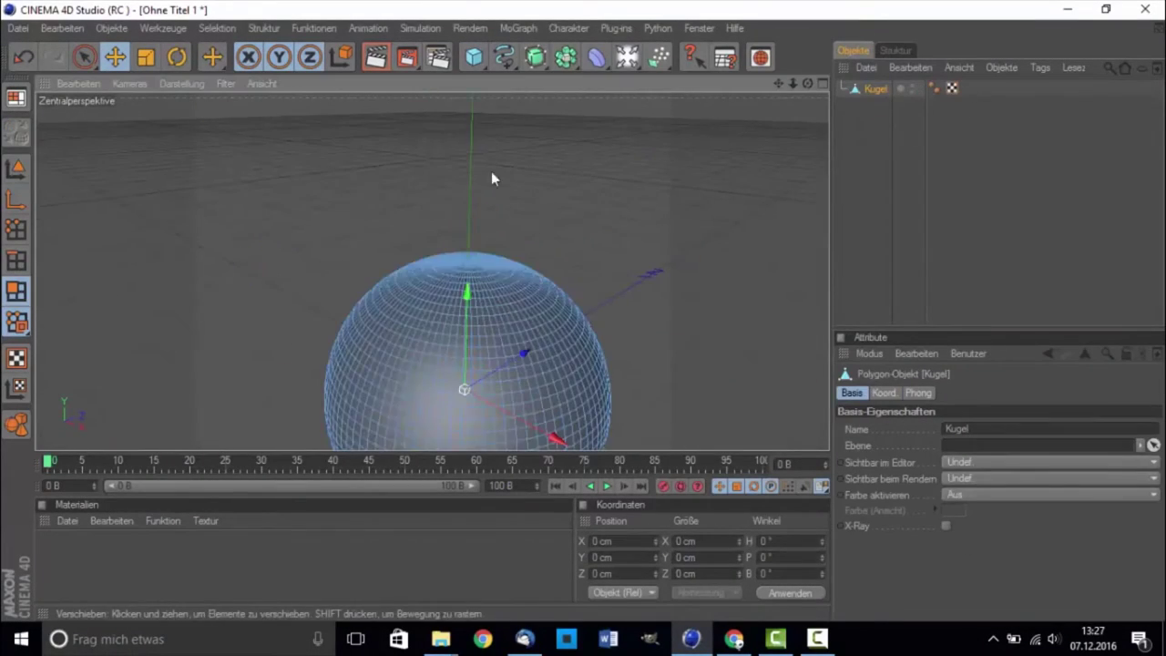
key("F2")
Loop-select the sphere's top cap from the top view and pull it up along Y.
key("u")
key("l")
scroll(436, 272, "up", 5)
left_click(437, 272)
key("F1")
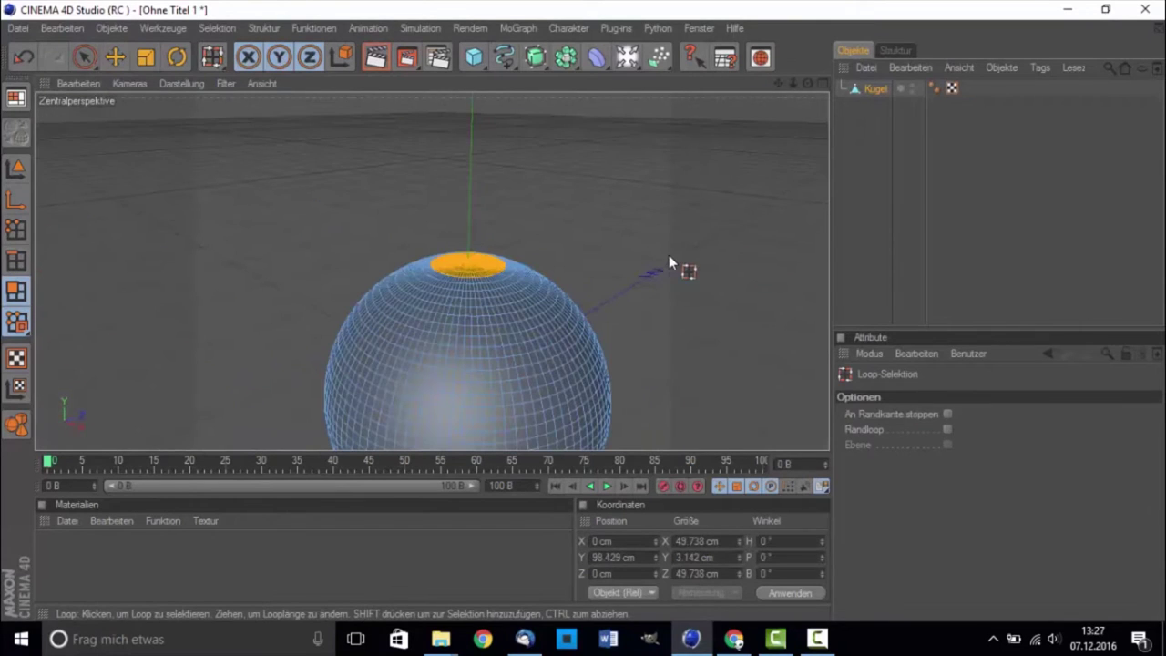
key("space")
left_click_drag(471, 159, 471, 135)
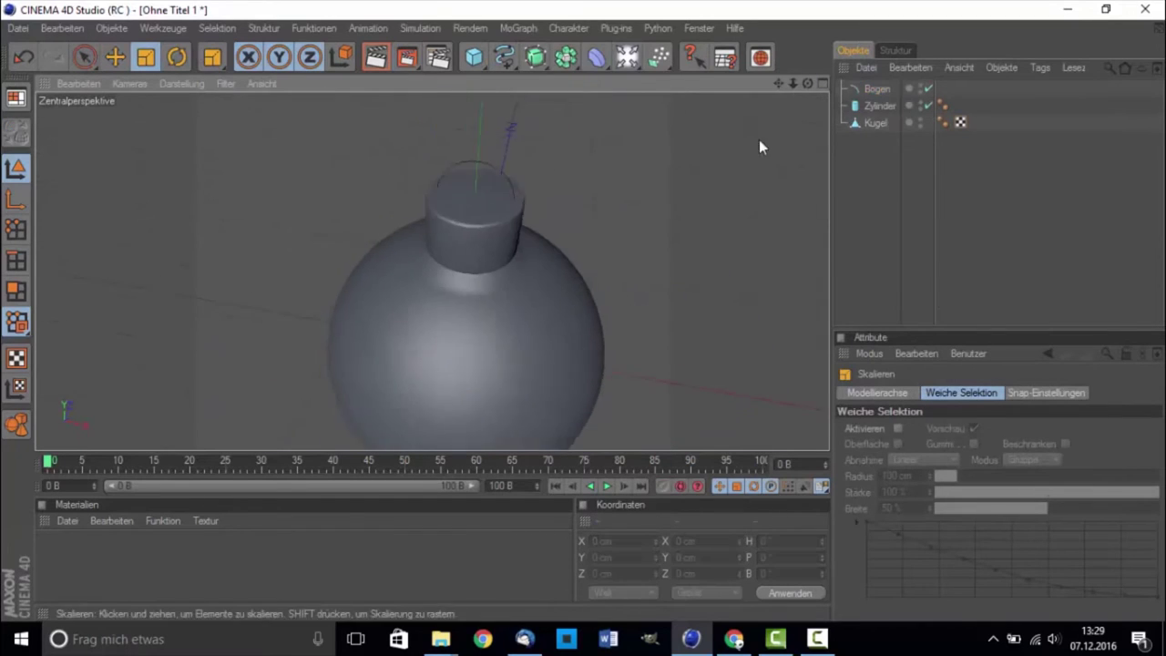
Create a Sweep-NURBS object for the ornament's hanger loop.
left_click(610, 135)
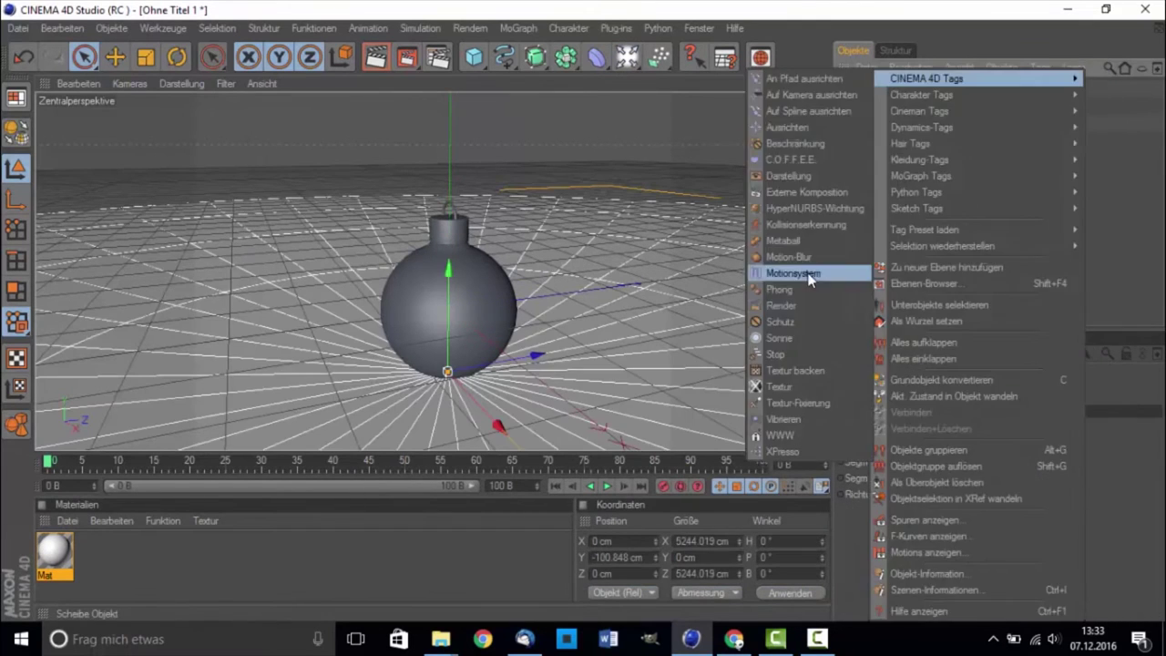
Add a Himmel sky and apply a chosen HDRI from the Content Browser's HDRI folder to it.
left_click_drag(635, 68, 694, 220)
left_click(761, 58)
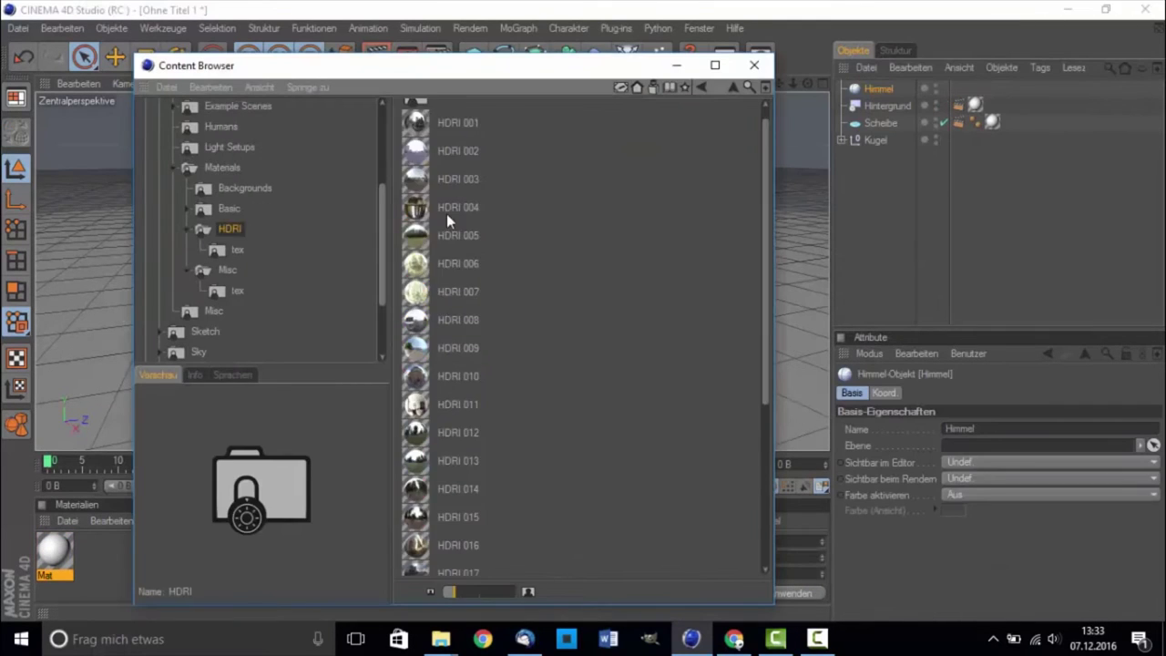
left_click(458, 393)
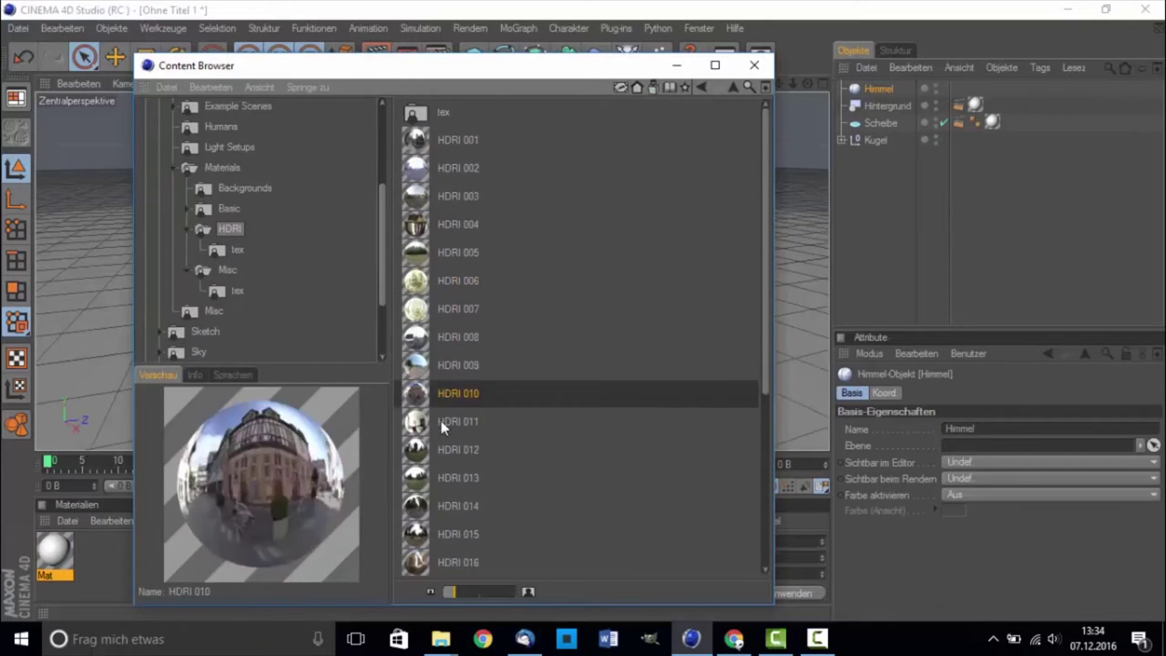
left_click(459, 449)
left_click_drag(447, 451, 880, 91)
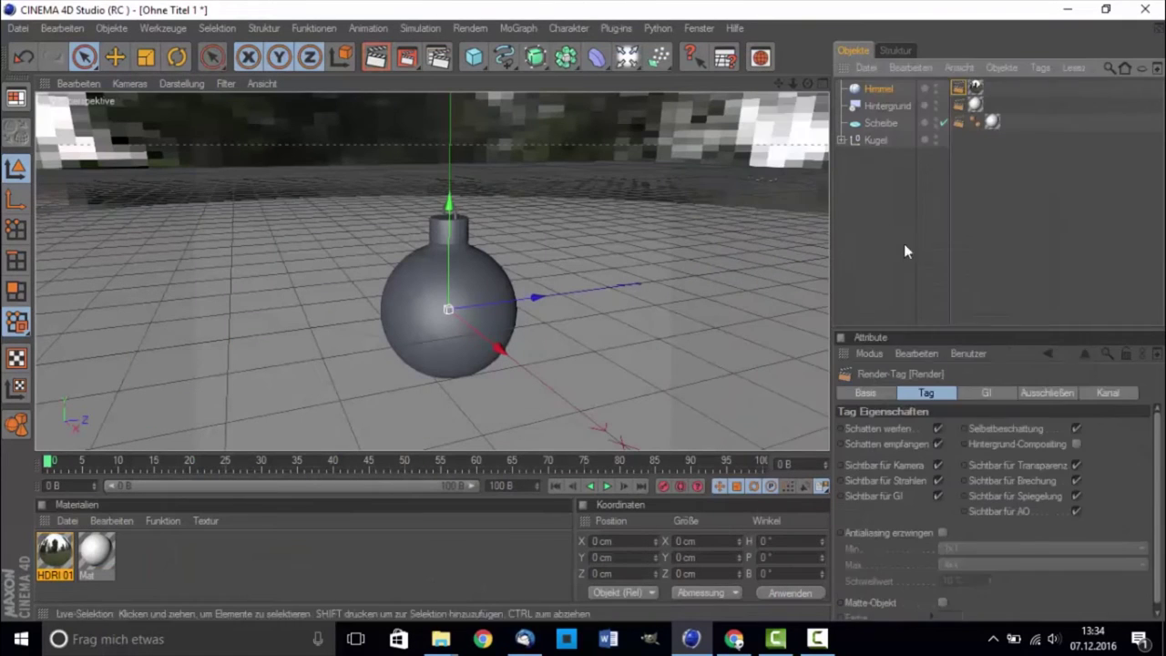
left_click(904, 243)
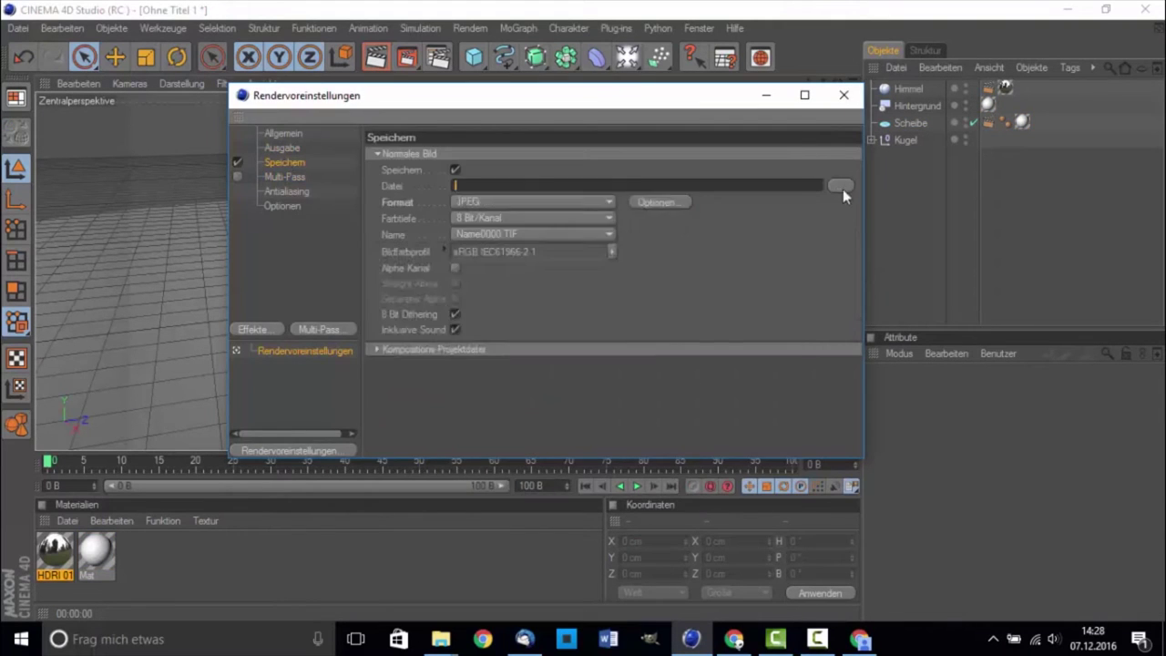
Make a five-point star and put it inside an Extrude-NURBS with rounded caps.
left_click(842, 187)
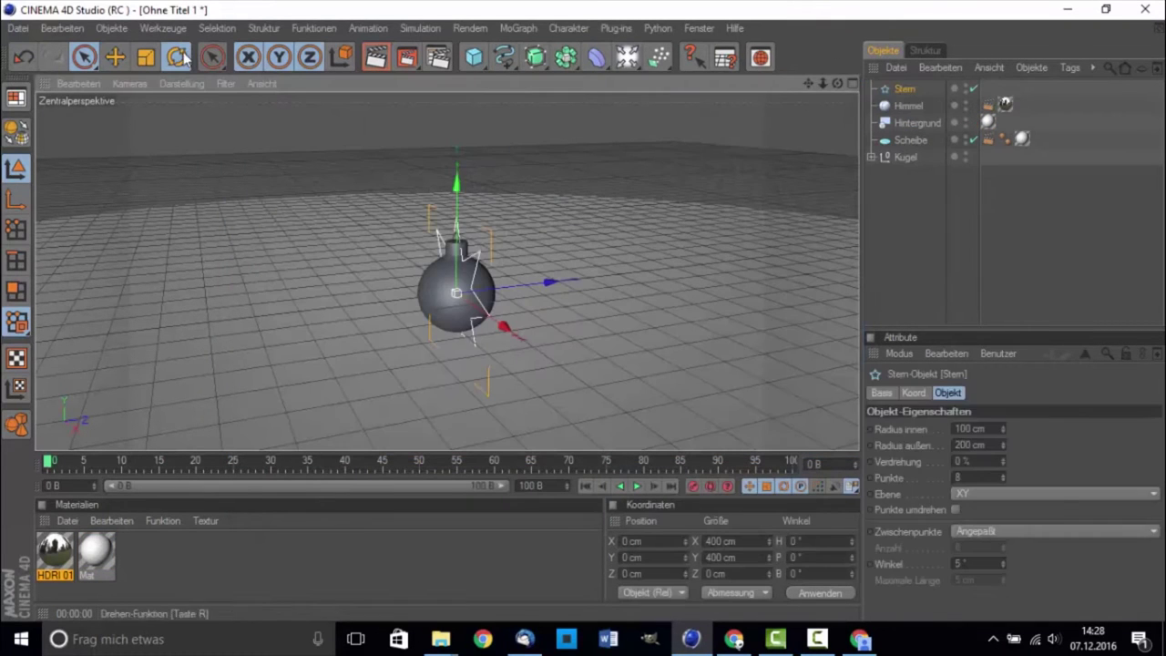
left_click(1003, 476)
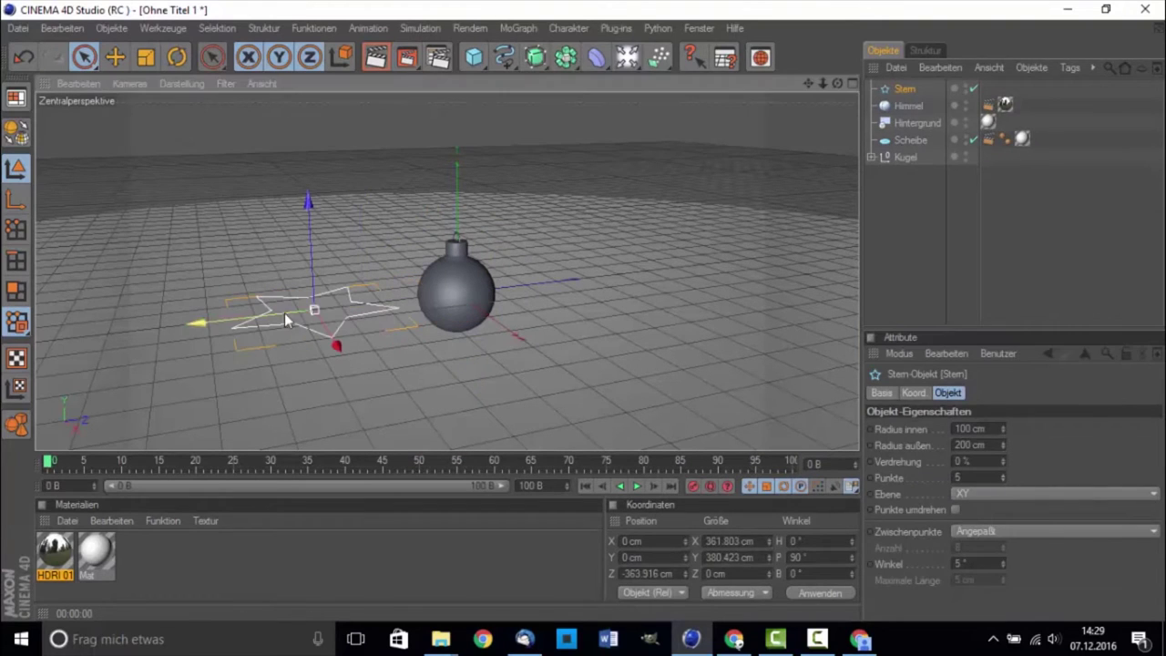
left_click(677, 76)
left_click_drag(922, 106, 910, 173)
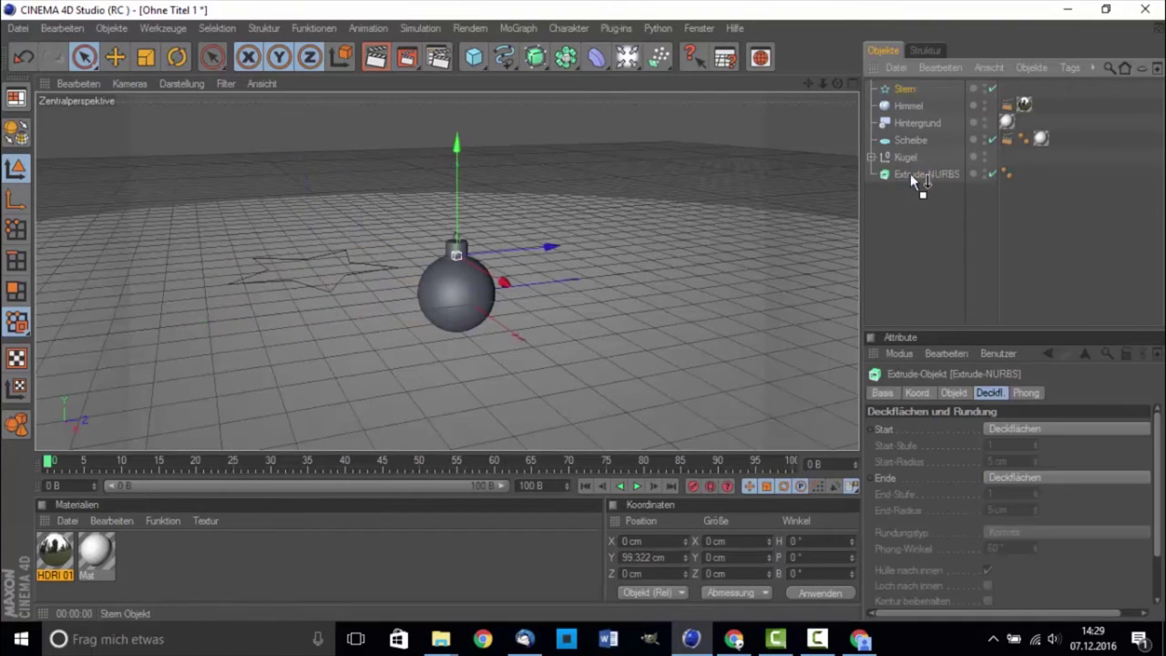
left_click(1014, 494)
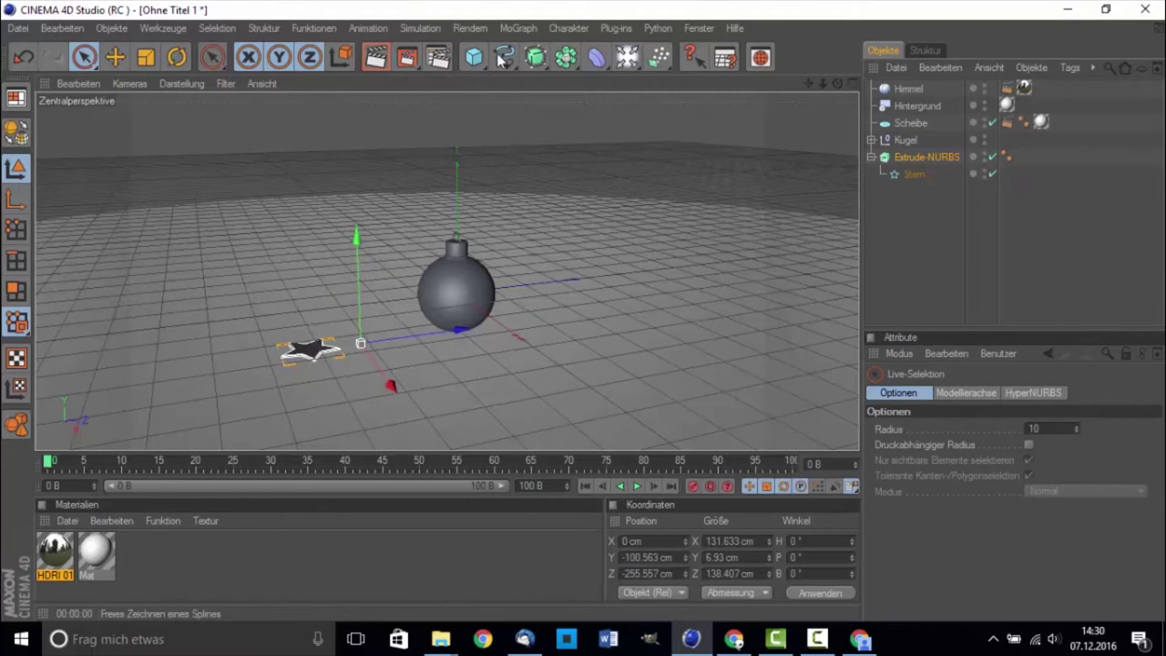
Clone the extruded star and scatter the clones with a Zufall effector at random scale -0.2.
left_click(503, 59)
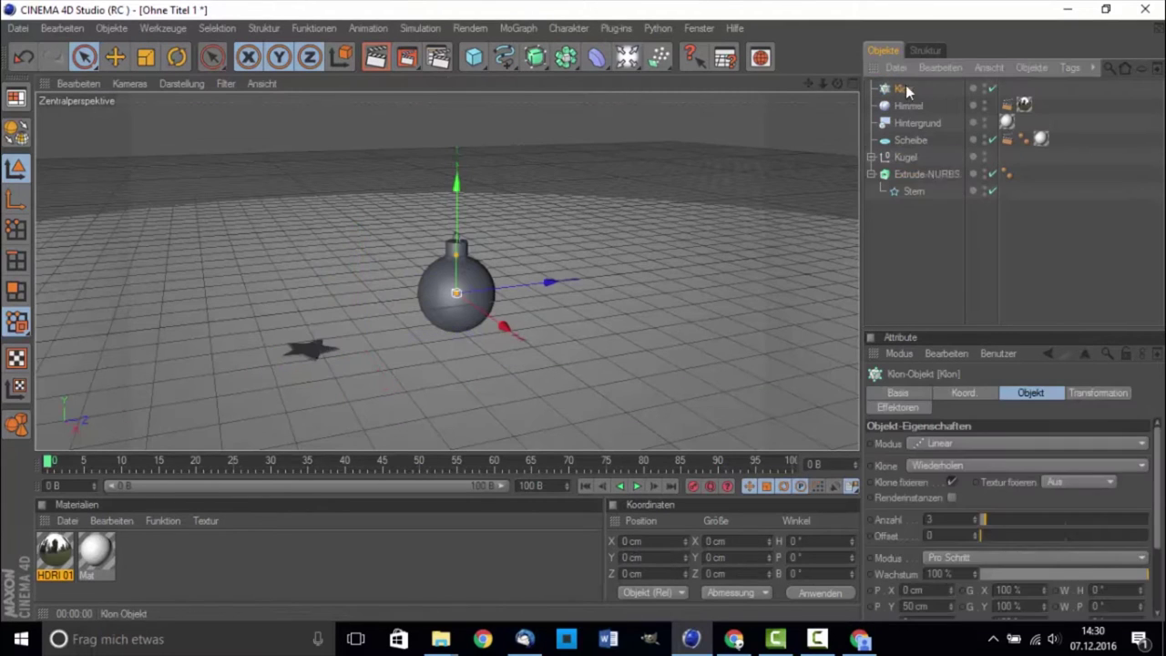
left_click_drag(925, 174, 900, 88)
left_click(900, 89)
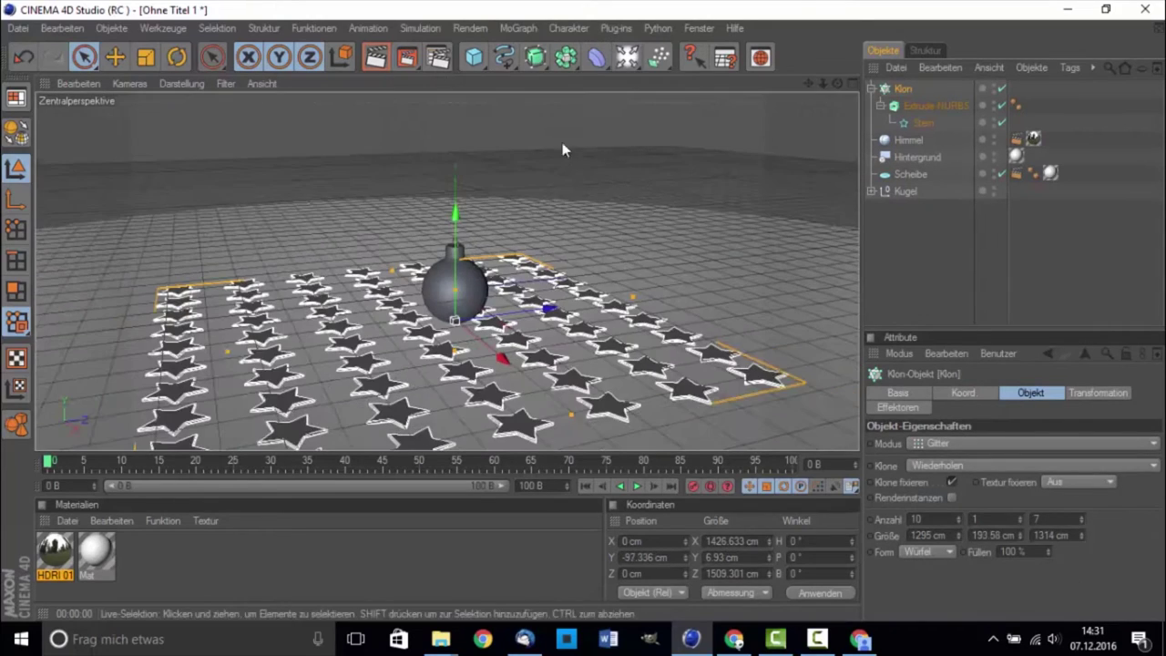
left_click(518, 28)
left_click(669, 146)
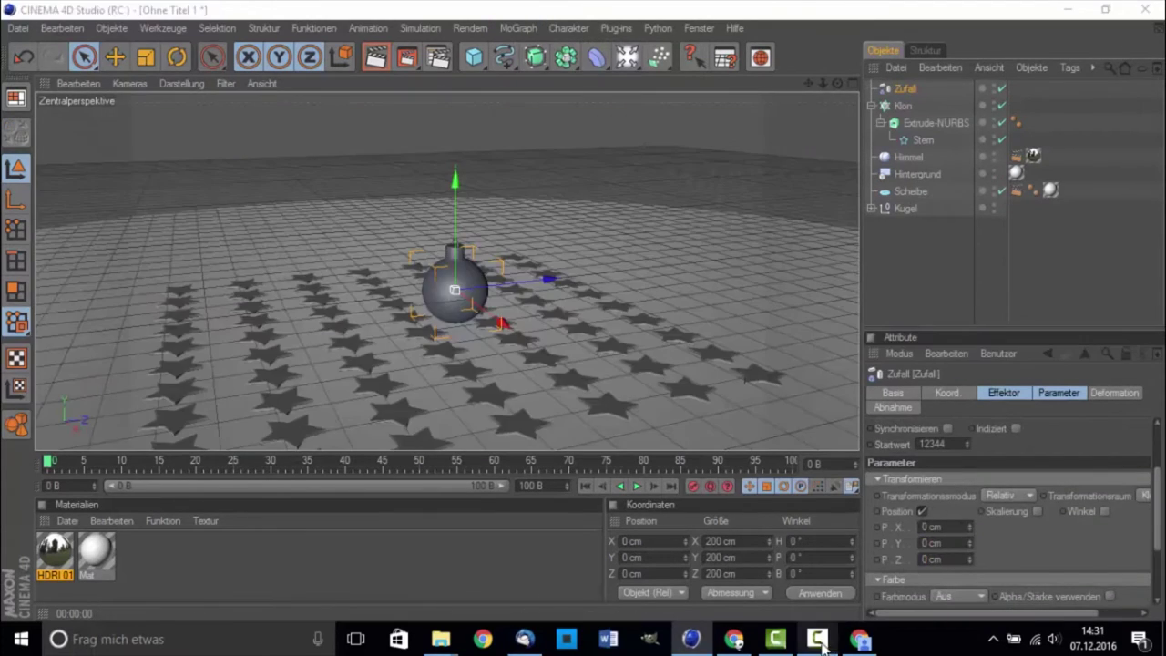
left_click(500, 289)
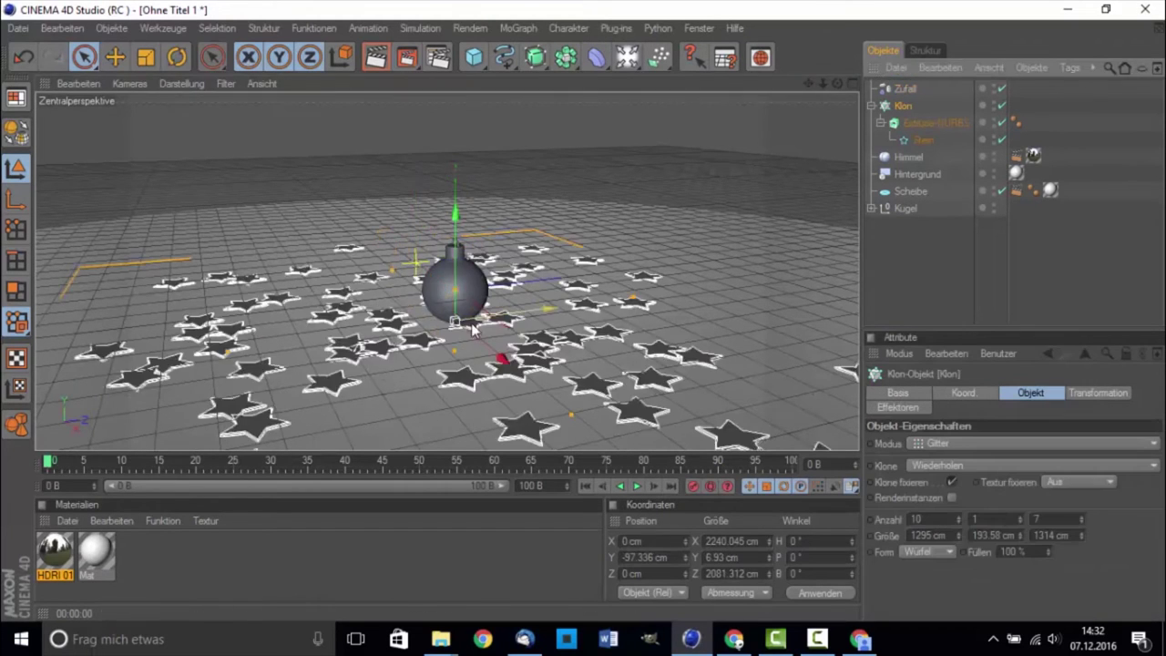
left_click(905, 89)
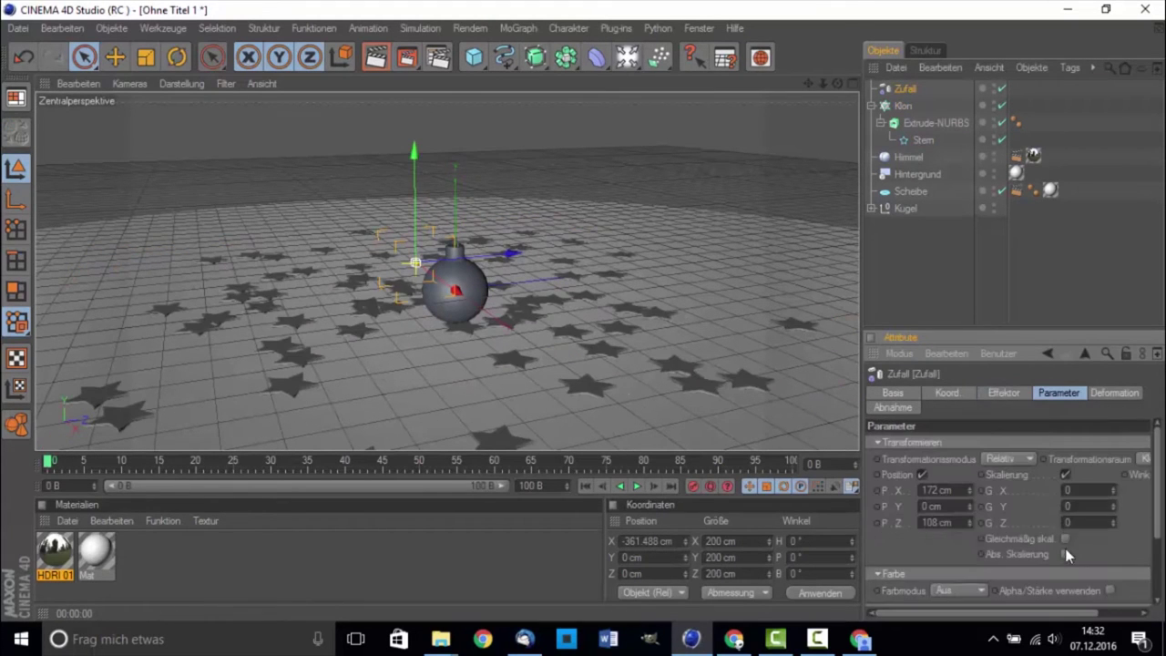
left_click_drag(1113, 490, 1114, 487)
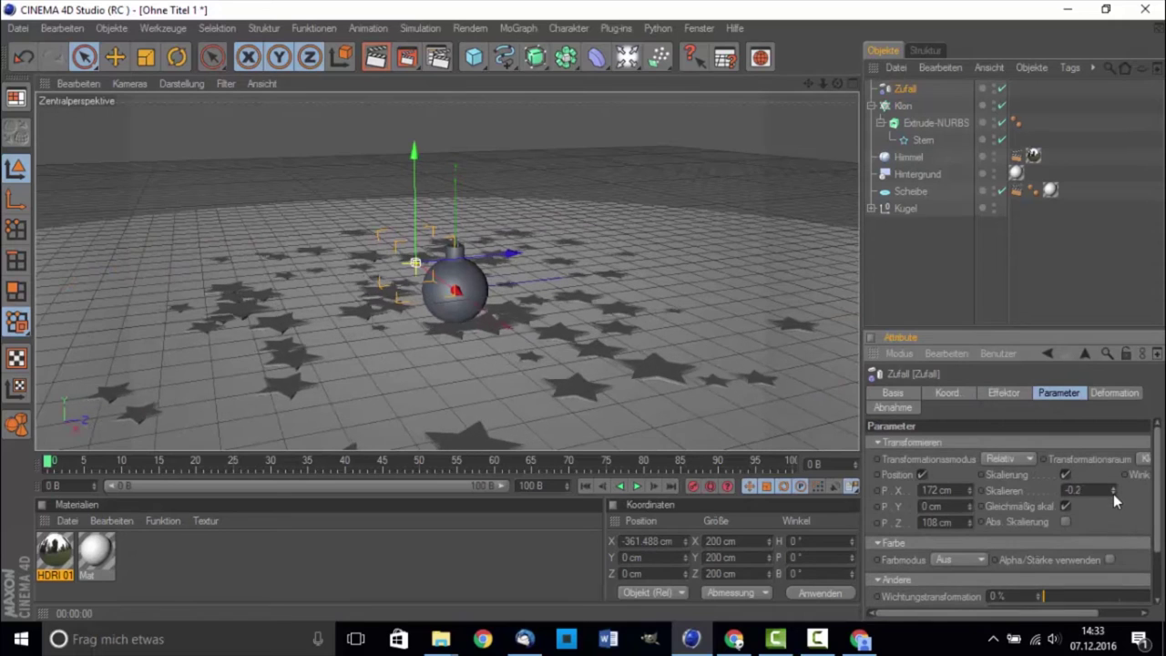
Duplicate the cloner with its effector, link the copy only to Zufall.1, and render the viewport.
left_click_drag(935, 122, 907, 139, "ctrl")
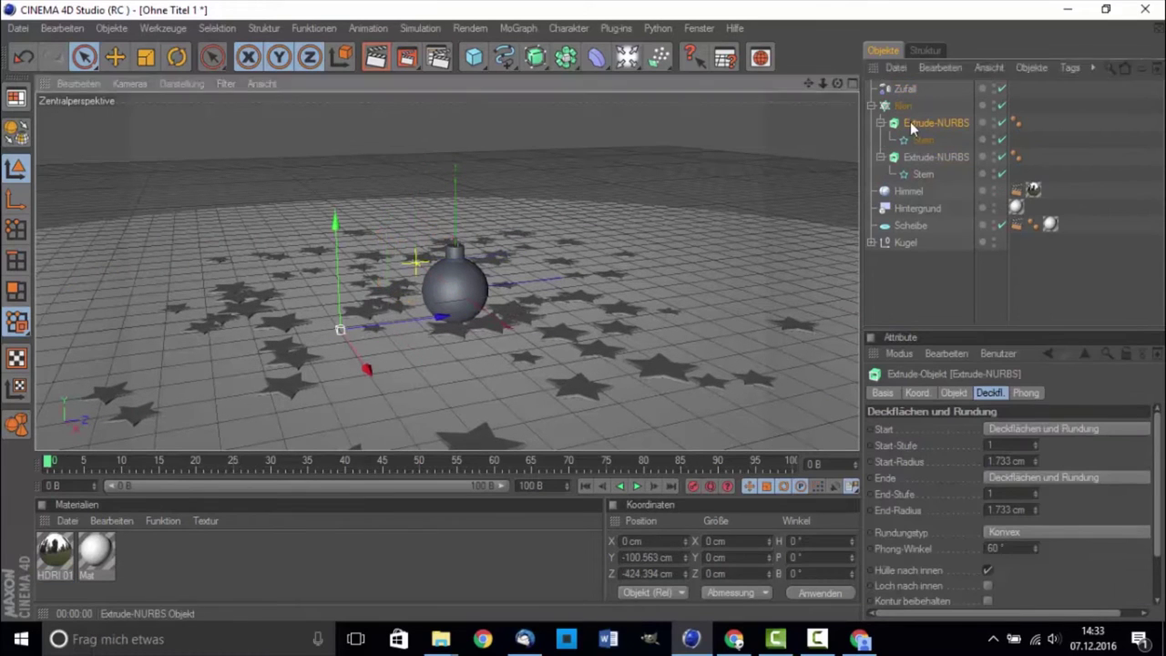
key("ctrl+z")
key("ctrl+z")
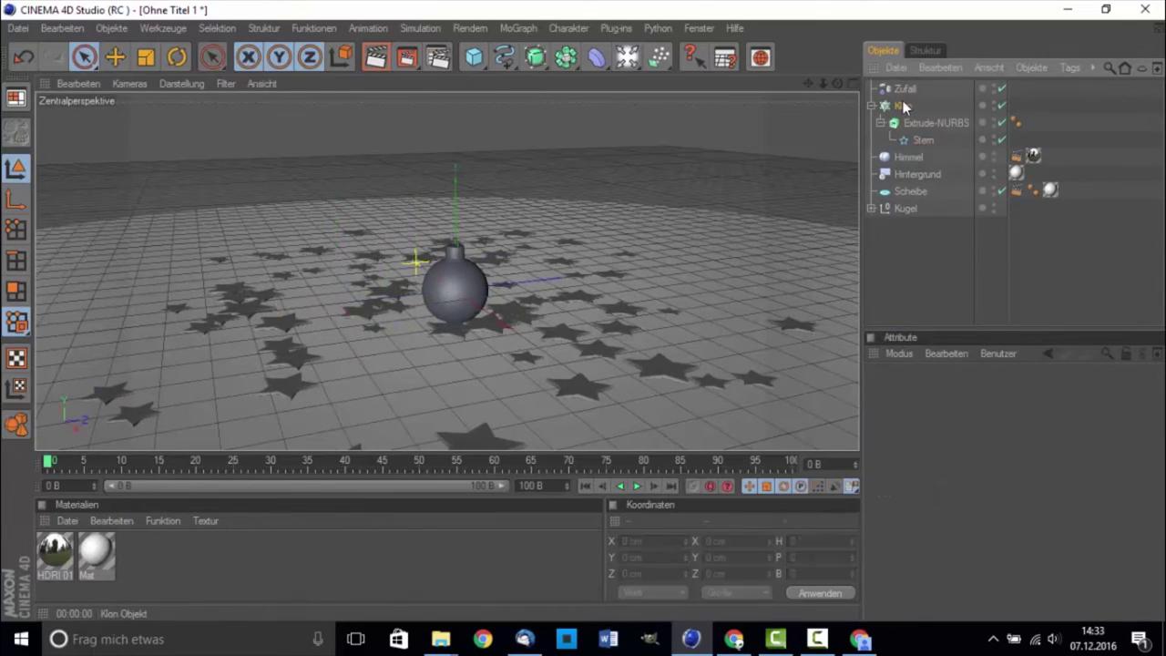
left_click_drag(904, 107, 906, 88, "ctrl")
left_click_drag(958, 452, 551, 285)
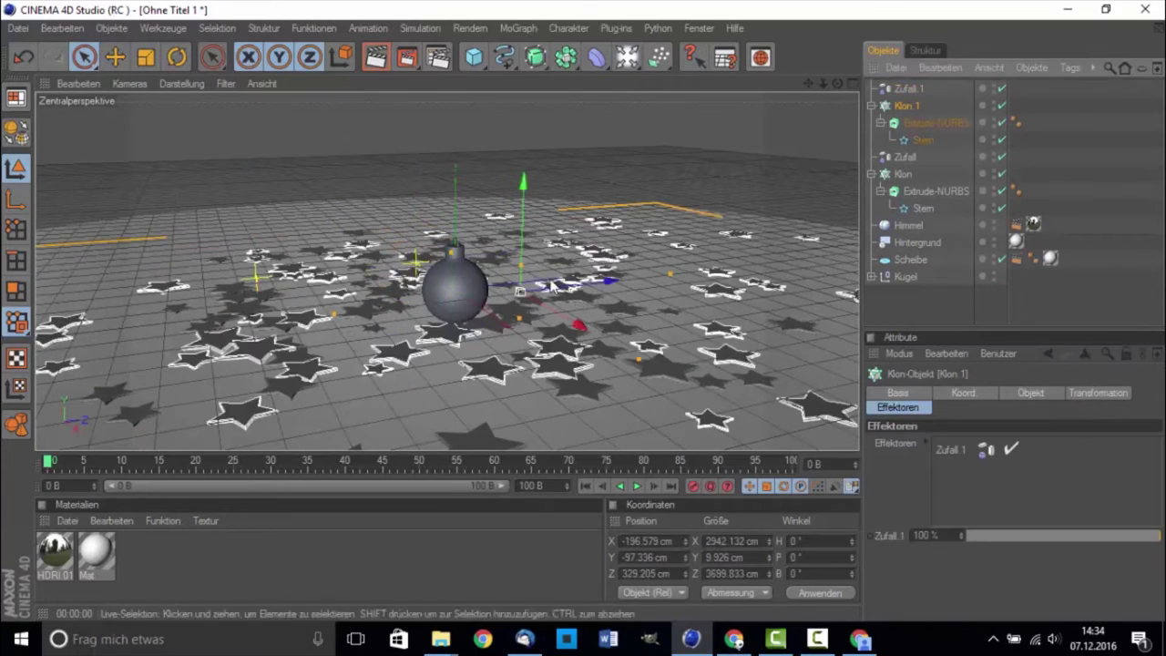
key("ctrl+r")
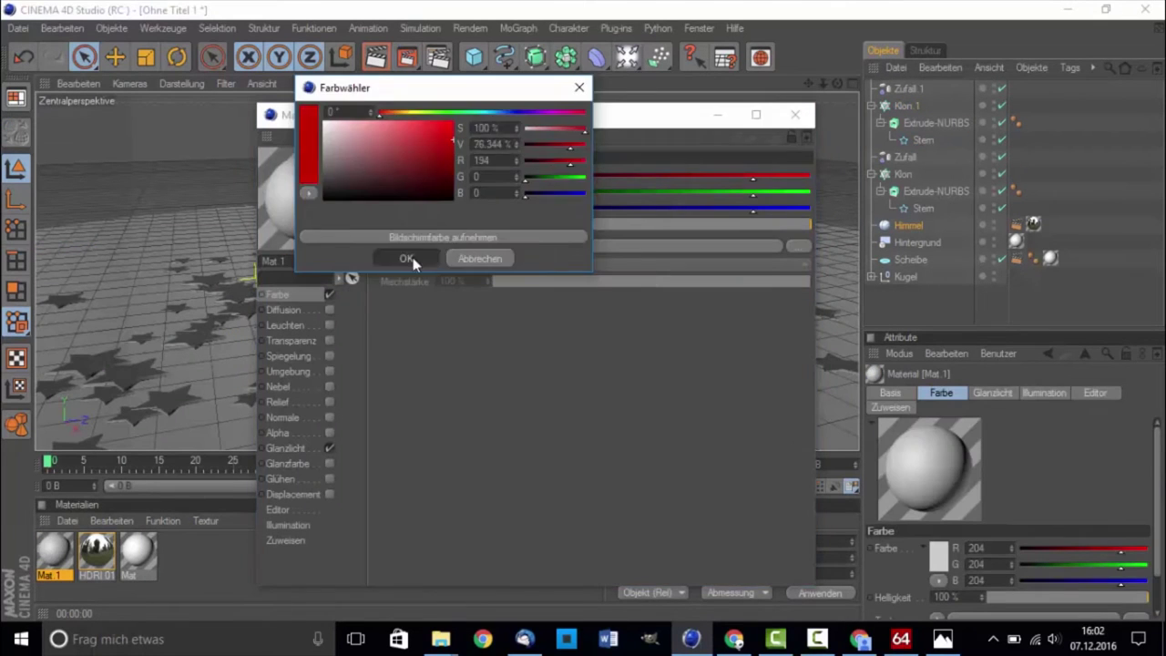
Set Mat.1 to red, finish the snowflake material, and render a preview of the ornament.
left_click(407, 259)
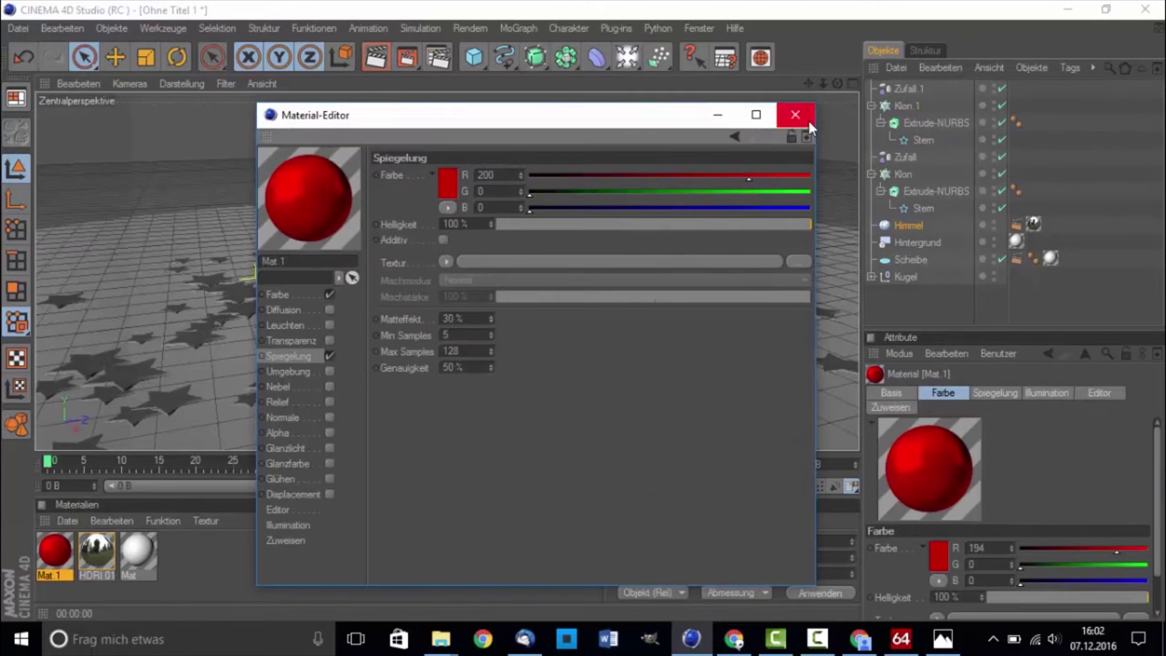
left_click(796, 115)
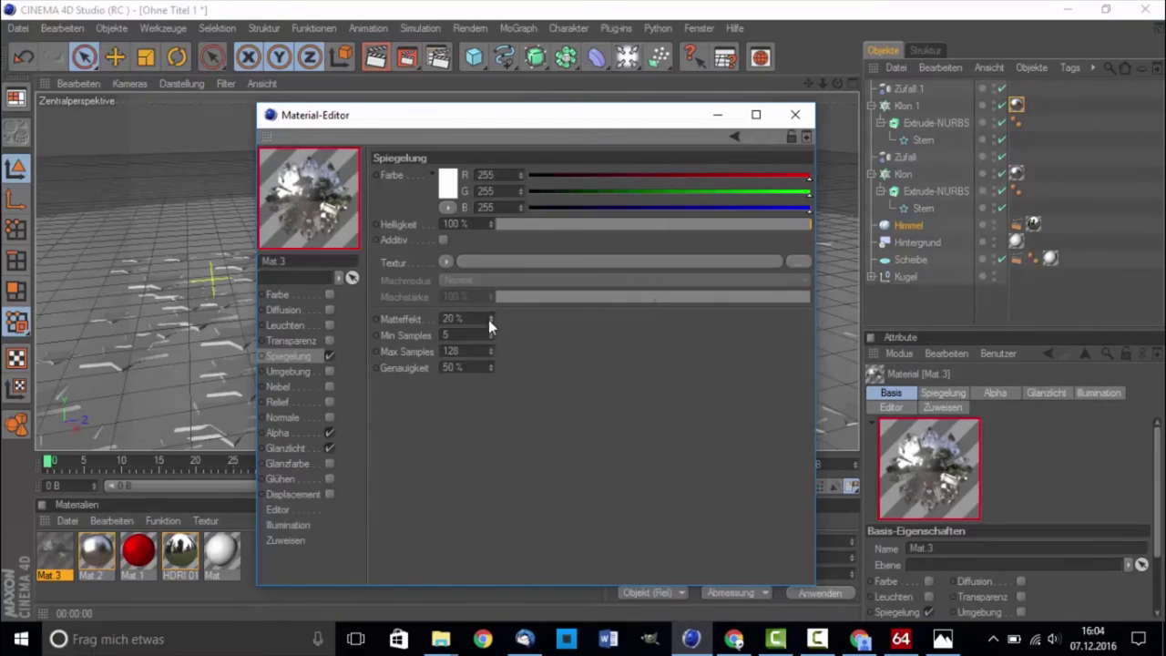
left_click(795, 114)
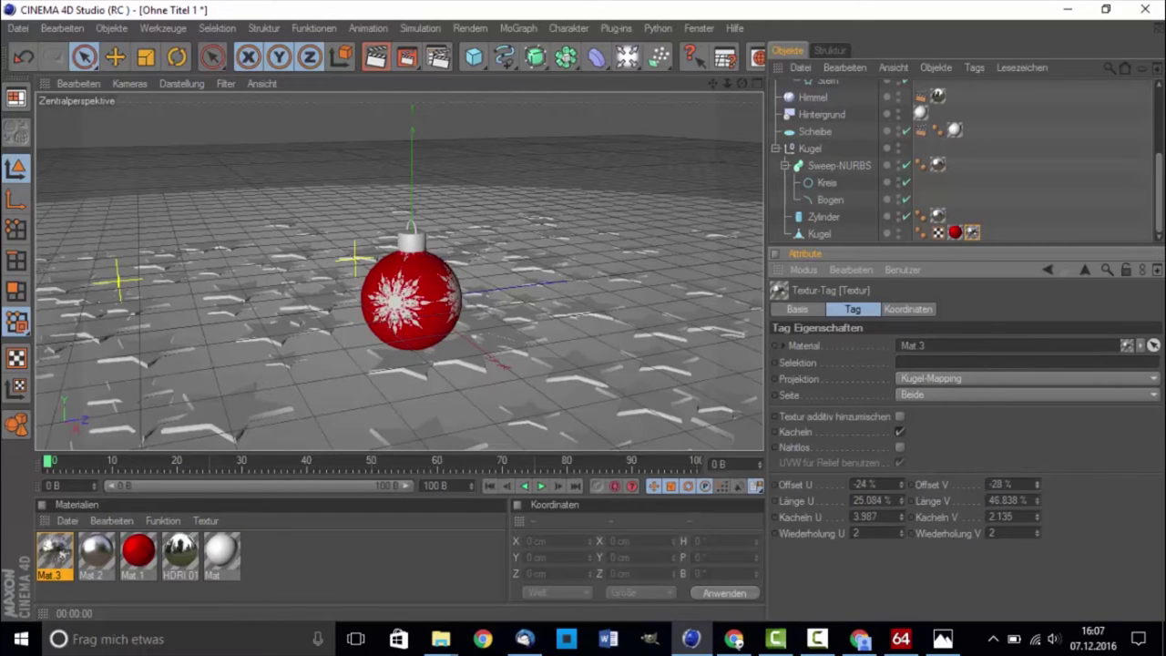
left_click(374, 60)
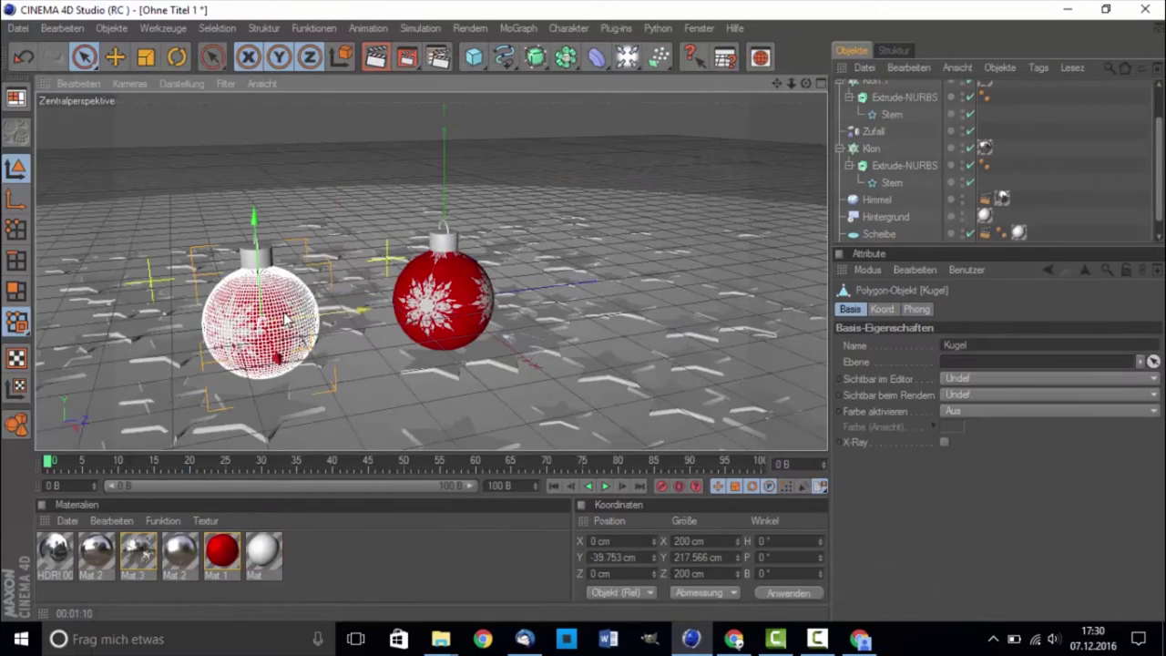
Add a Zufall effector and set its Z position offset to 10.
left_click(595, 58)
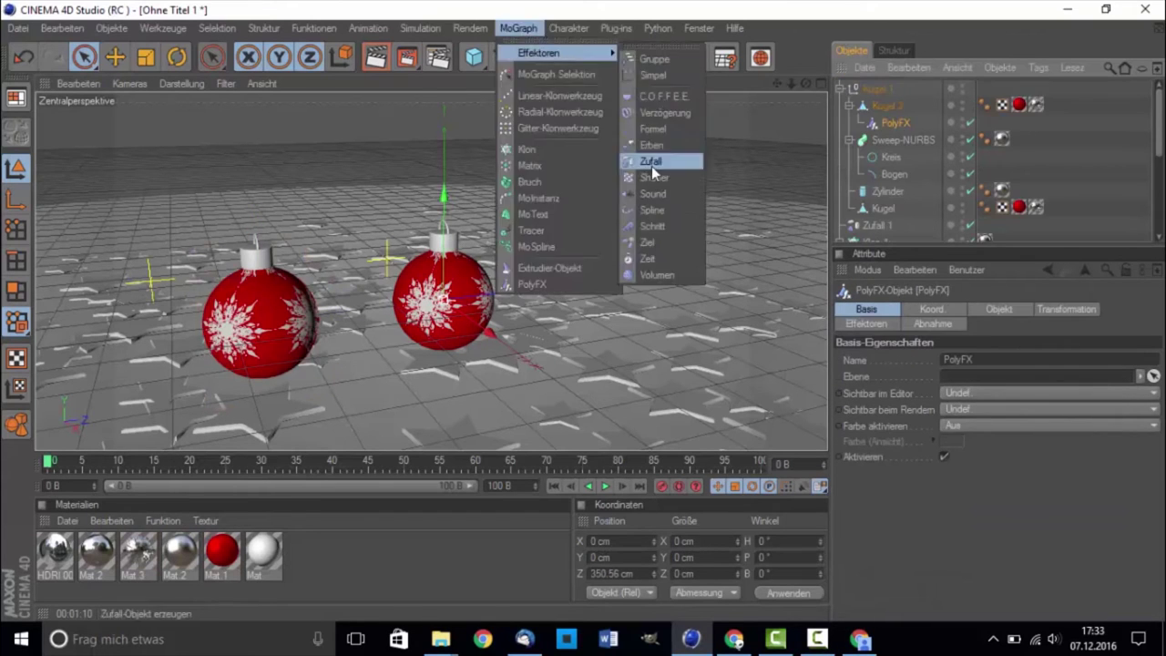
mouse_move(555, 53)
left_click(660, 158)
left_click(902, 438)
type("10")
left_click(897, 424)
Move the ornament sphere out of its group and add a HyperNURBS, PolyFX and Zufall effector.
left_click_drag(879, 122, 877, 91)
left_click(888, 88)
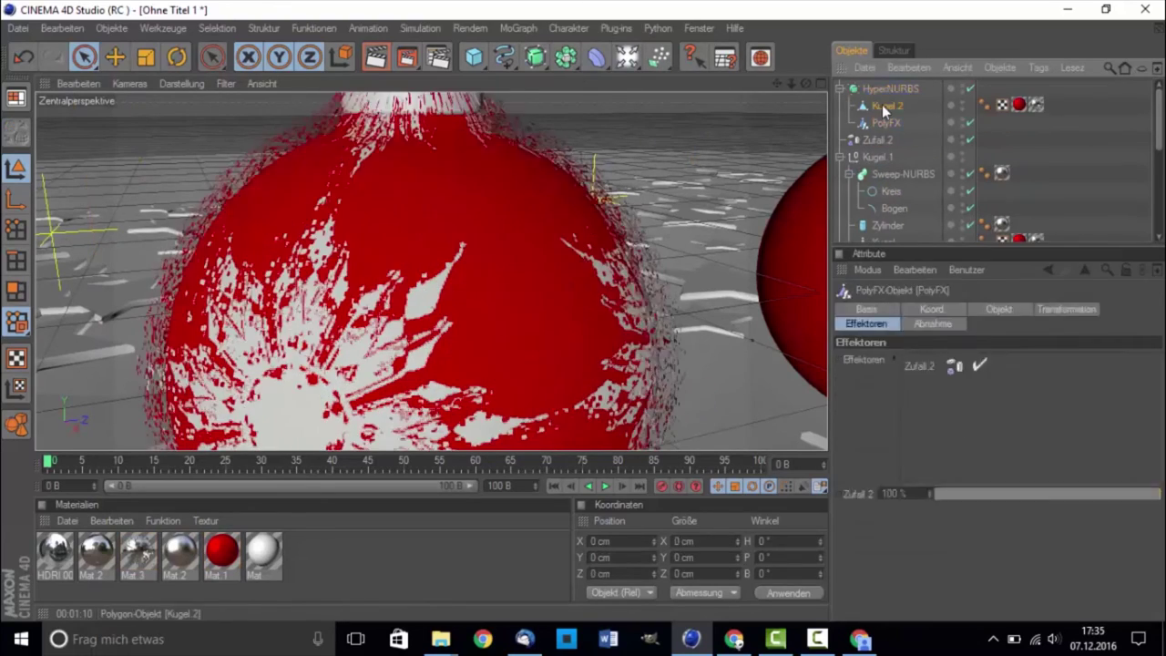
left_click(470, 28)
left_click(537, 200)
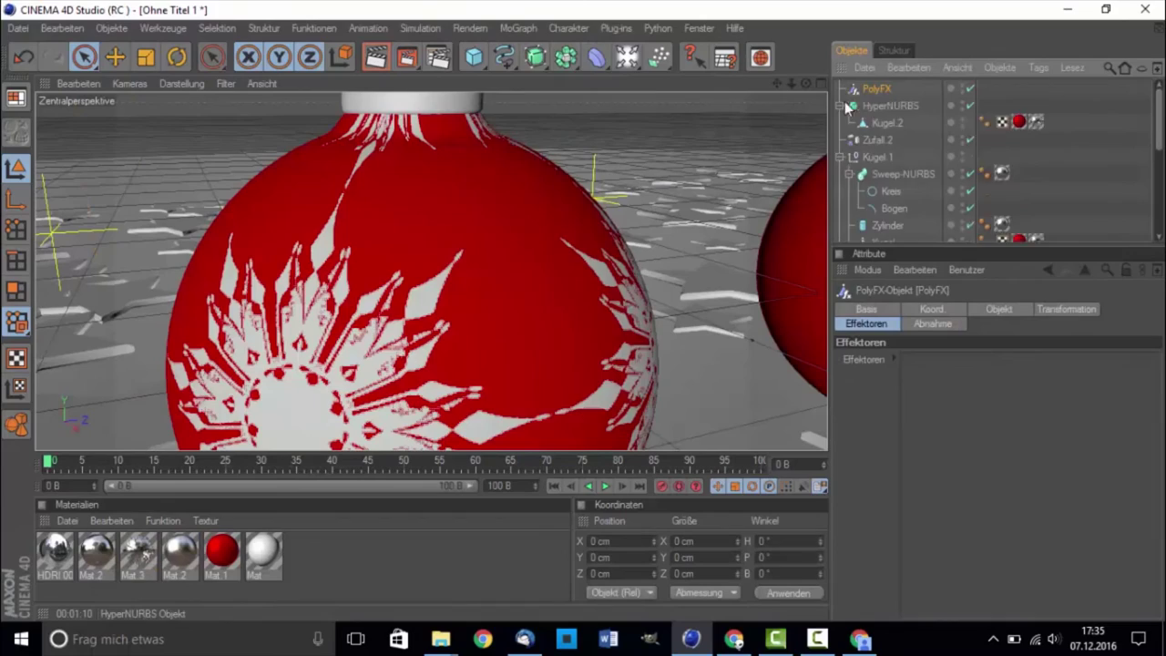
left_click(518, 28)
left_click(666, 145)
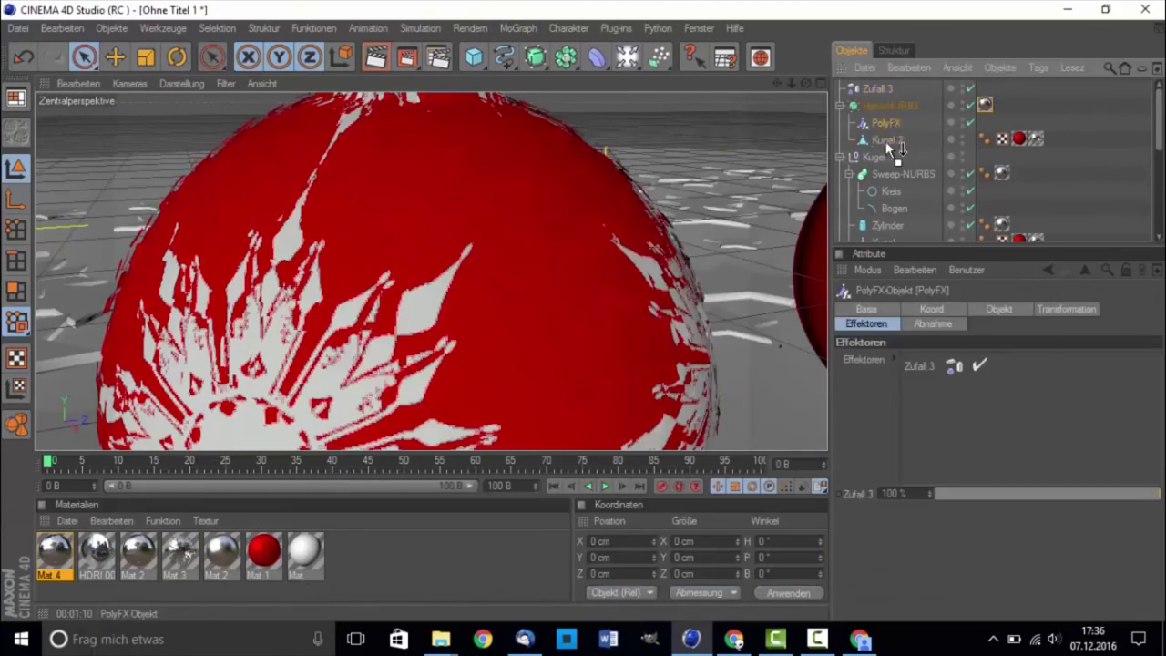
Nest the sphere under the HyperNURBS, fragment it with PolyFX, and set the Zufall offset to 1 cm.
left_click_drag(872, 107, 874, 106)
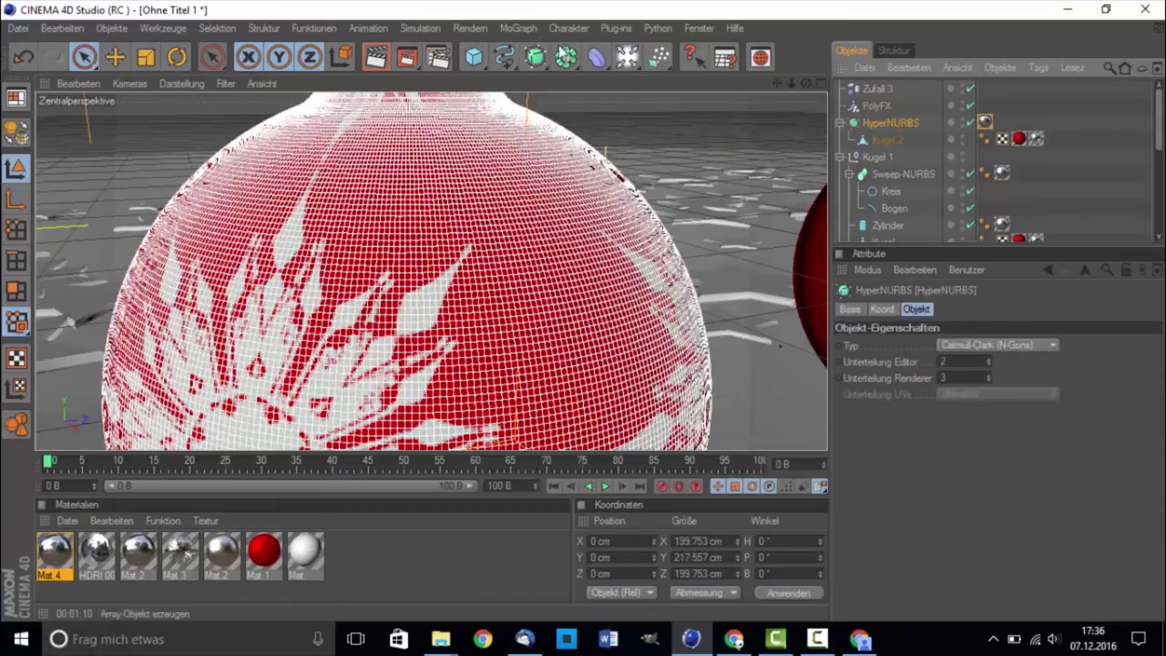
left_click_drag(877, 156, 875, 97)
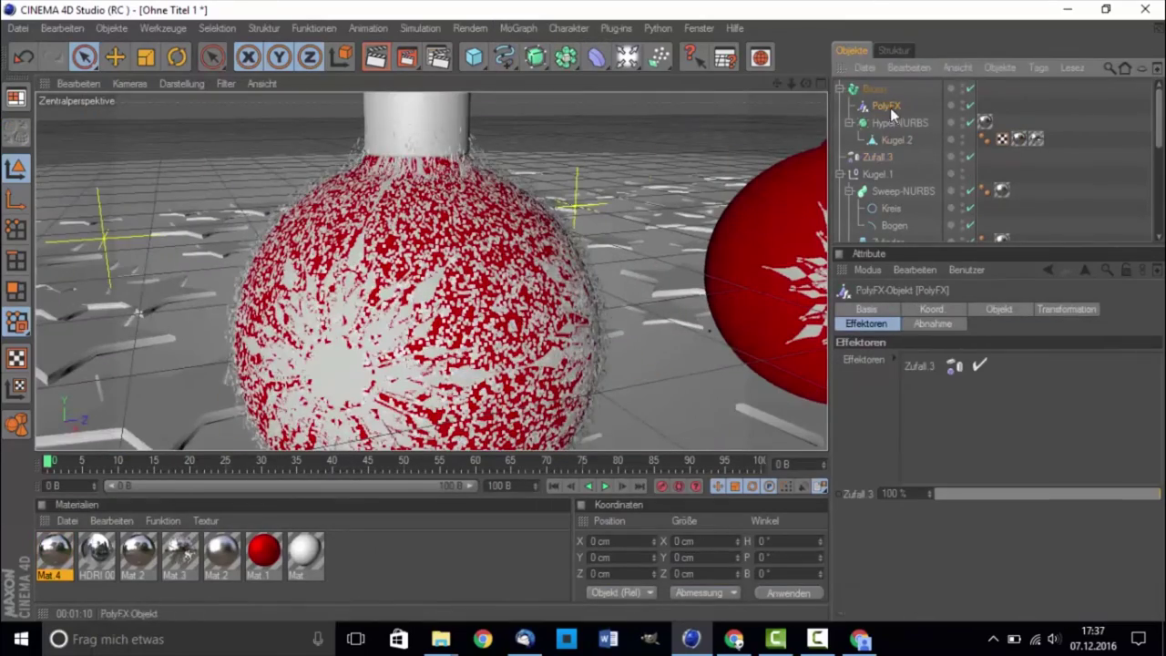
left_click(878, 157)
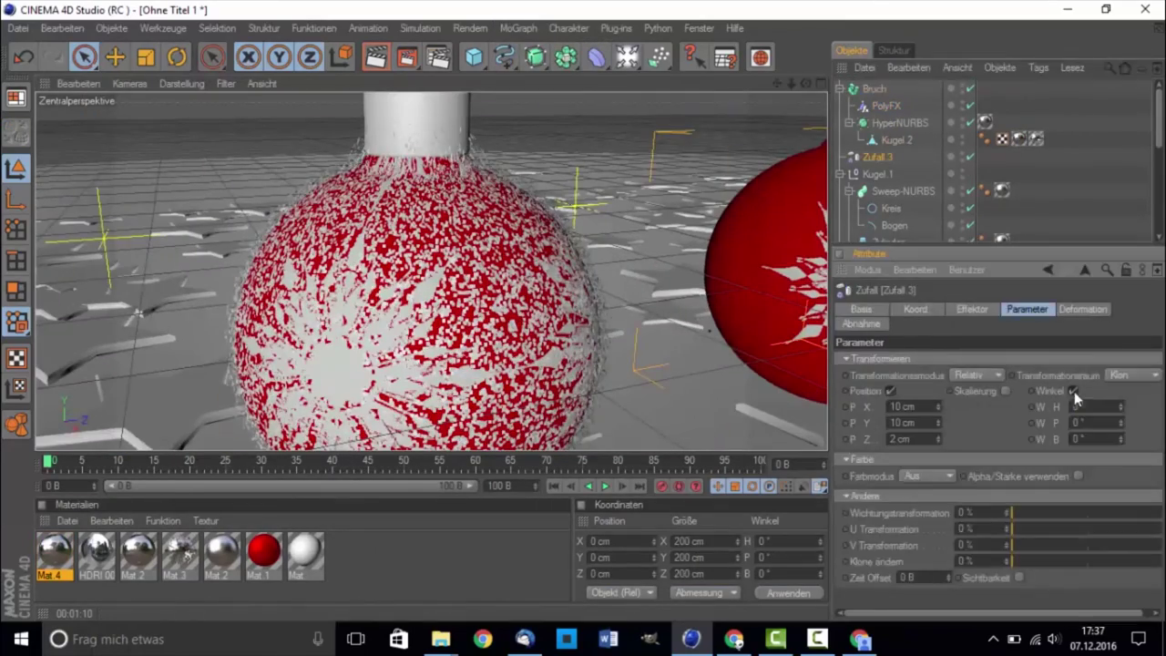
type("1")
key("Tab")
type("1")
key("Return")
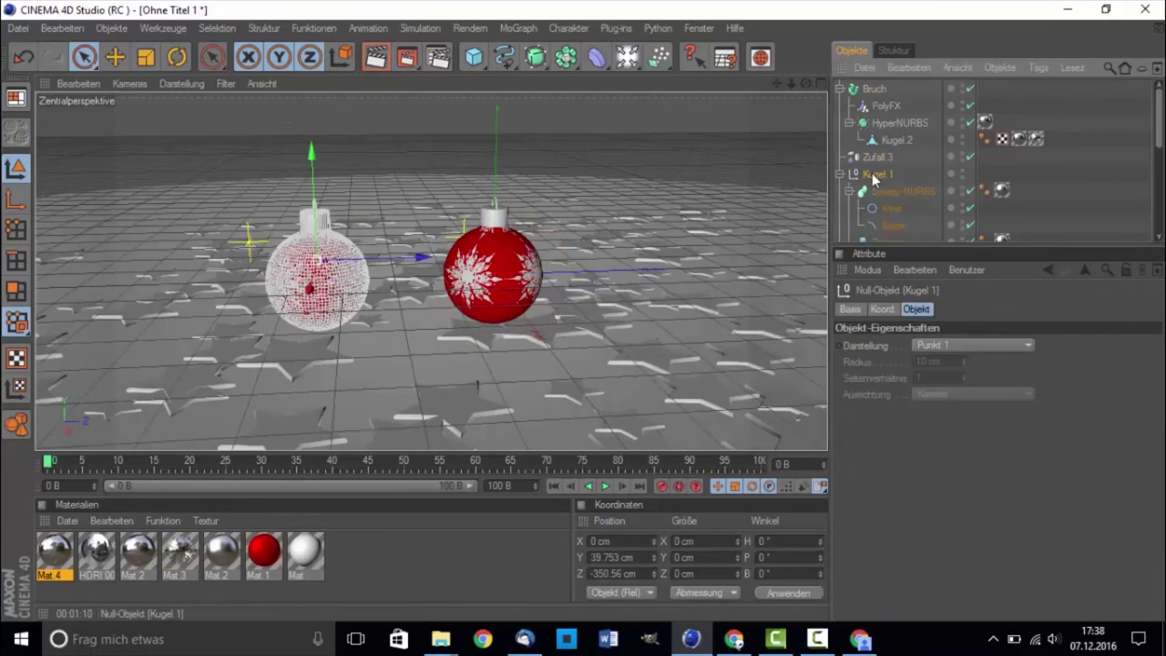
Move the shattered ornament group to the top and rotate it to about 117° in the side view.
left_click_drag(884, 106, 874, 88)
key("r")
left_click_drag(490, 194, 374, 280)
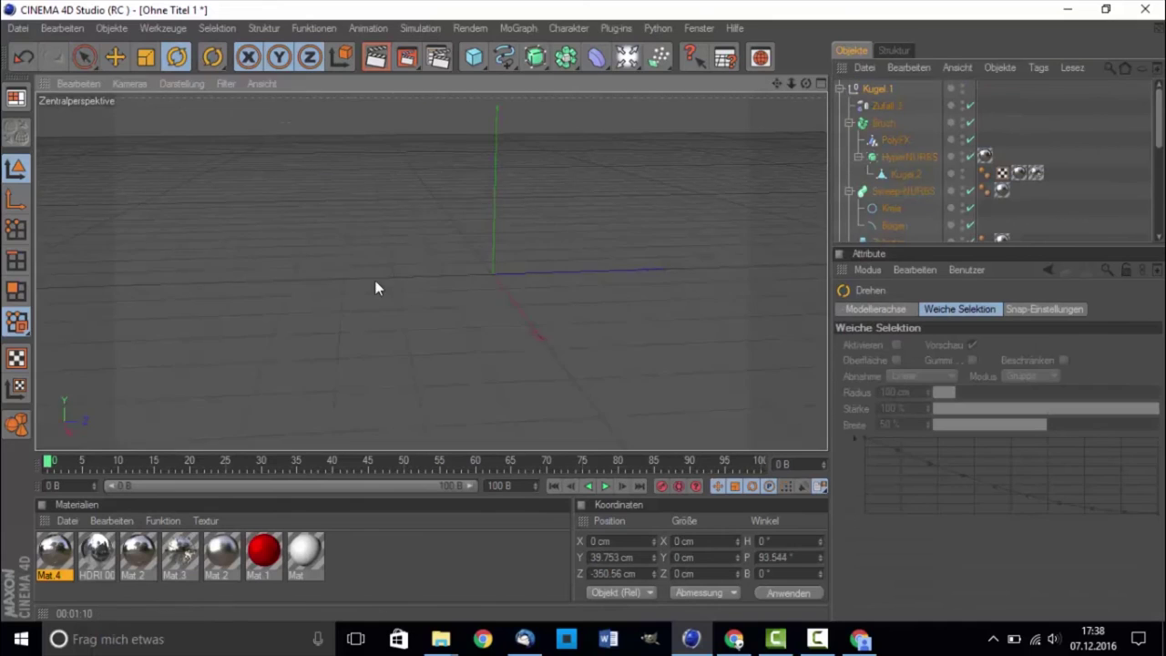
key("F3")
left_click_drag(364, 182, 211, 292)
key("space")
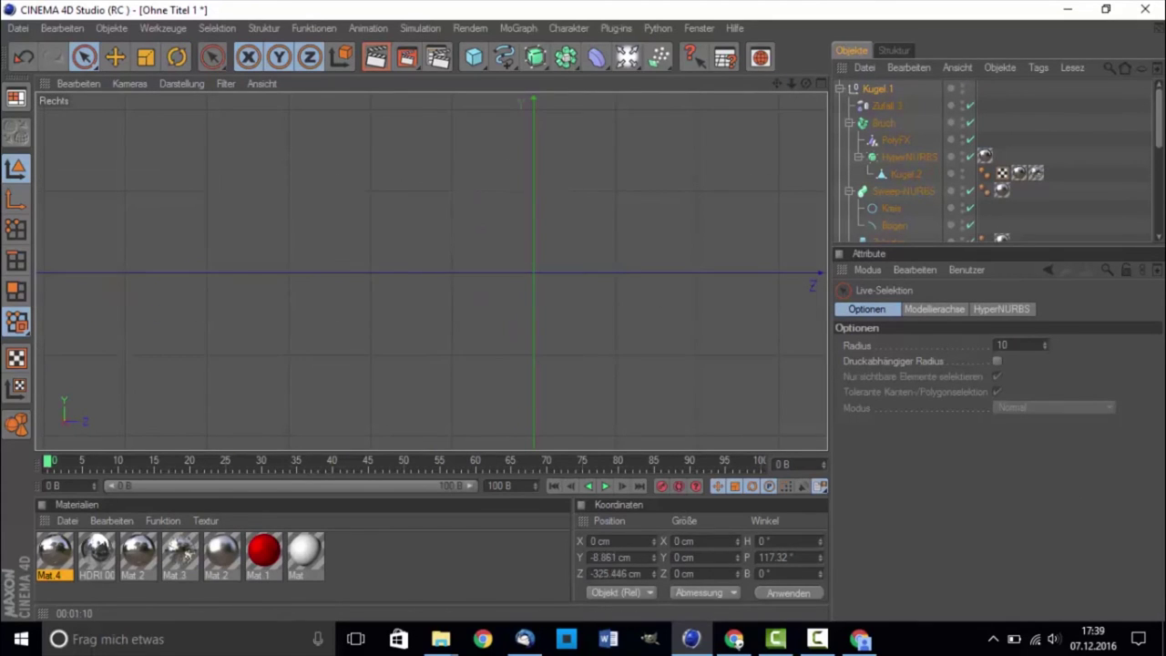
key("F1")
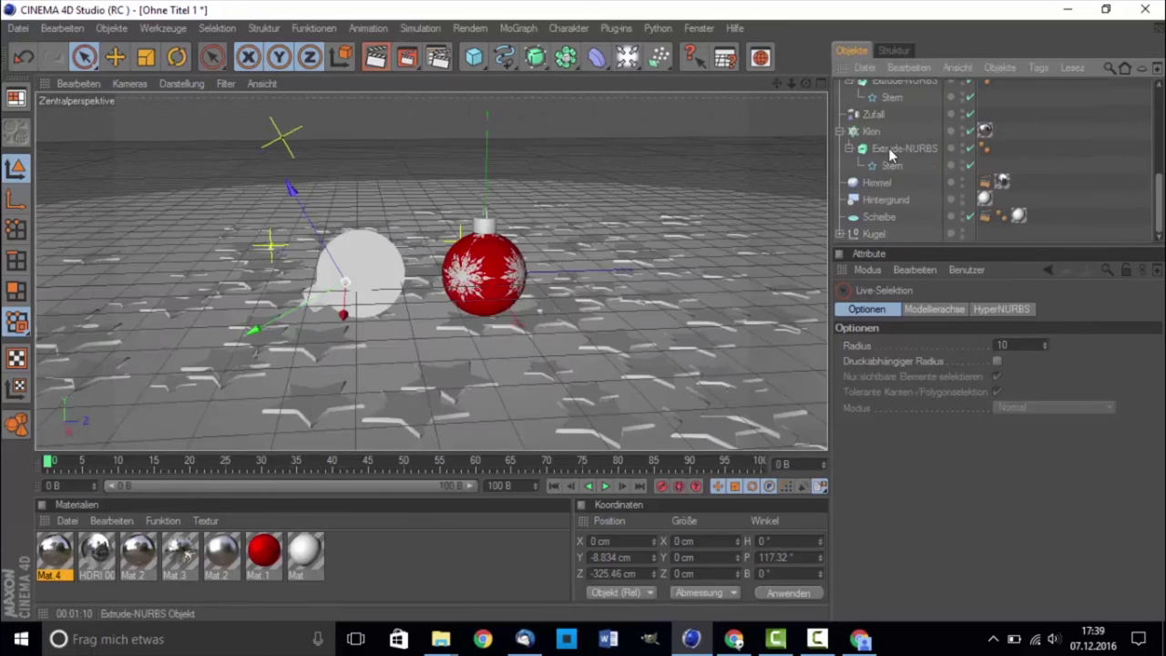
Select the star extrusion, then the red ornament group, and bring up the light types list.
left_click(888, 148)
left_click(876, 233)
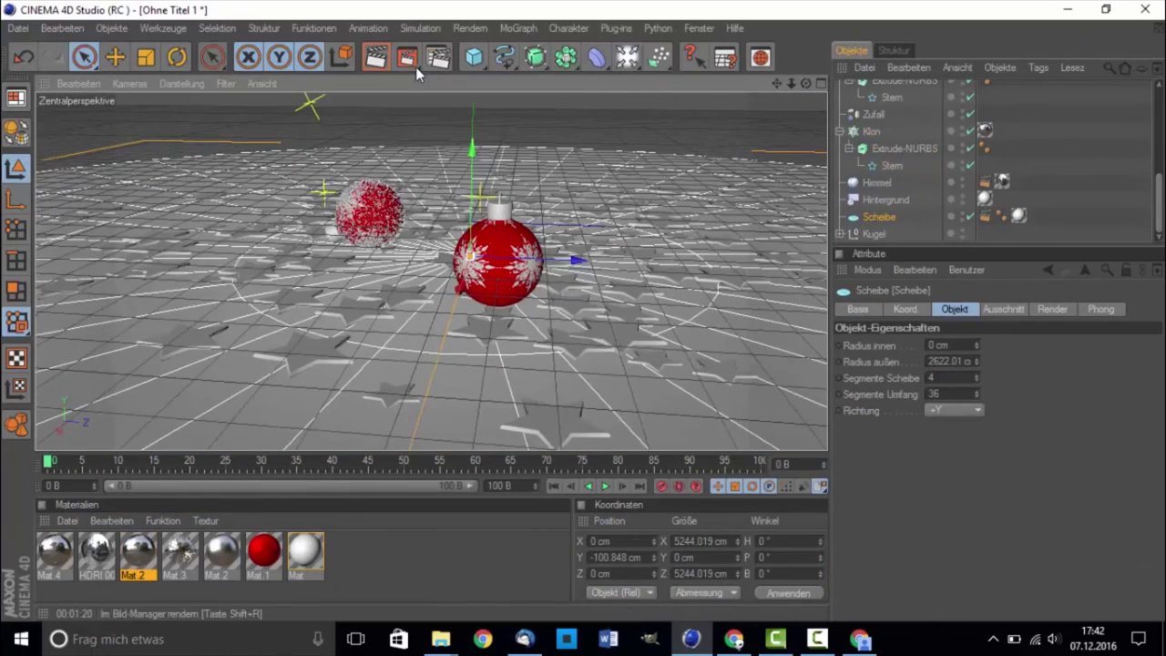
left_click(627, 57)
Add a spot light, select the Kugel ornament group, and switch to the enlarged side view.
left_click(670, 106)
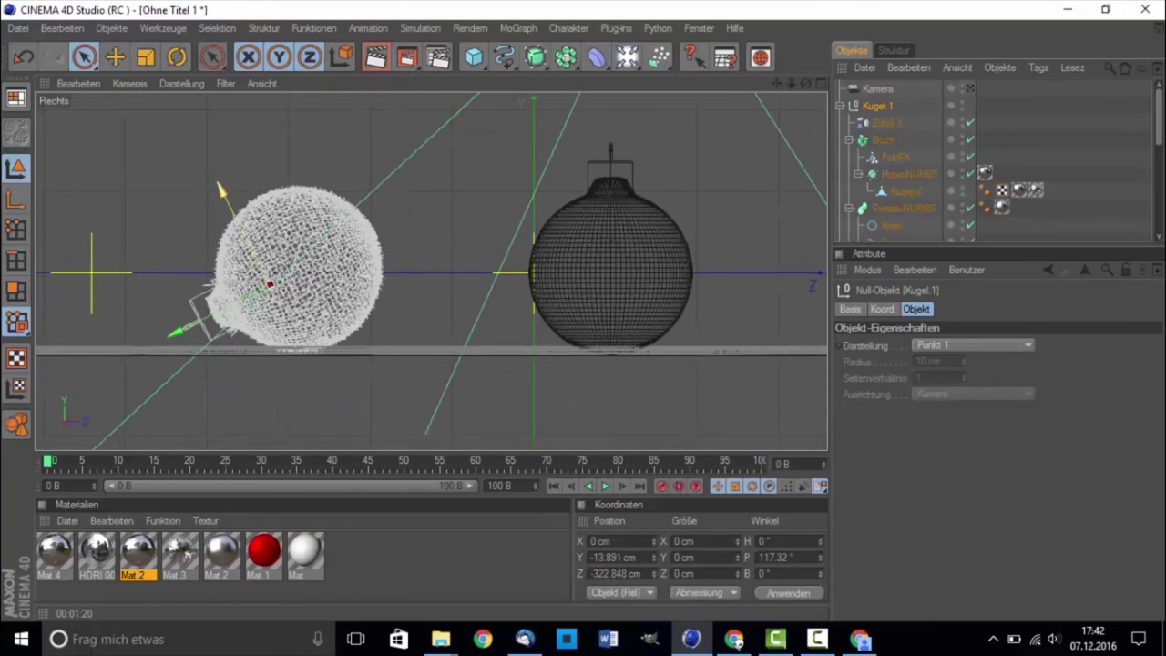
middle_click(231, 178)
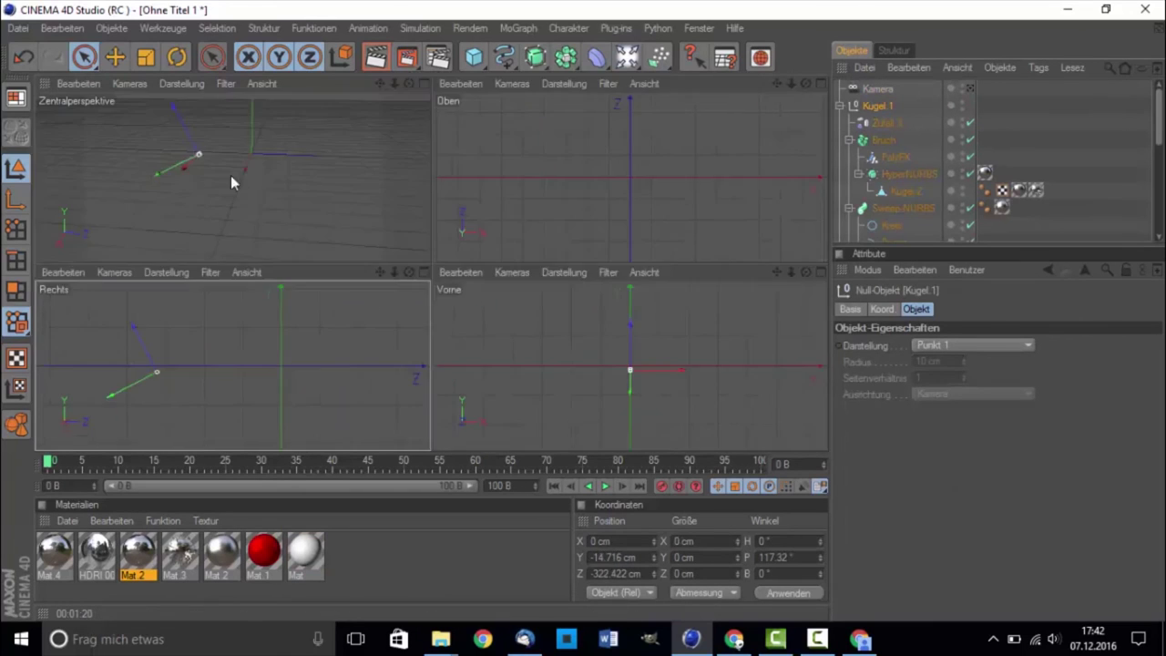
middle_click(231, 179)
scroll(905, 191, "down", 5)
left_click(875, 234)
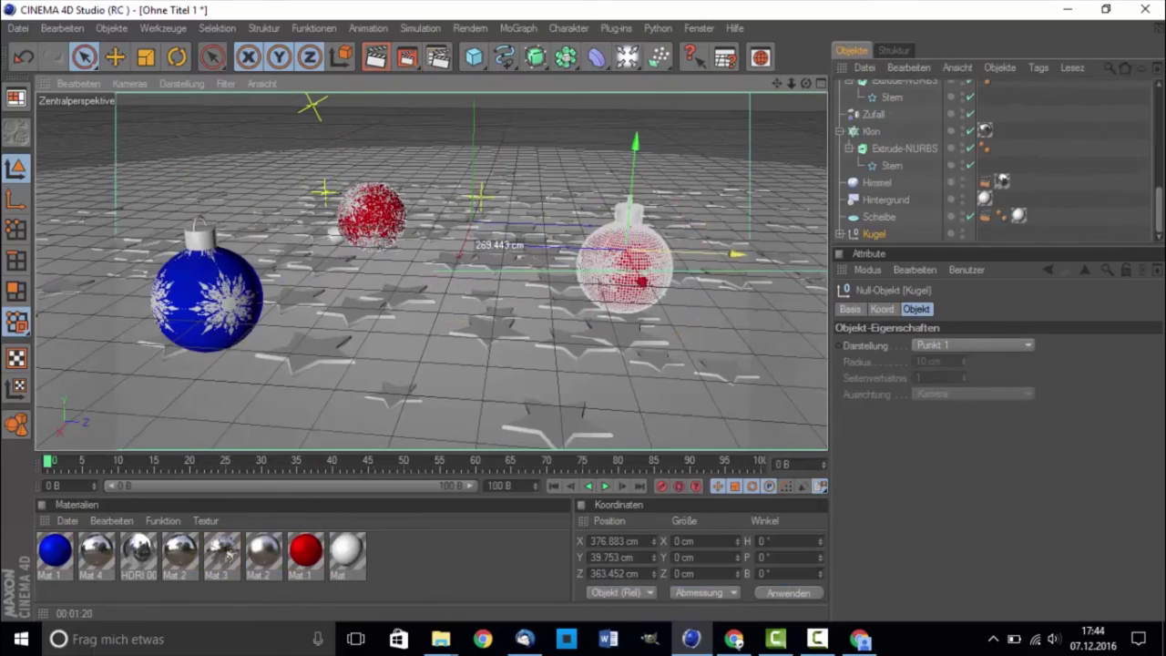
middle_click(254, 361)
middle_click(191, 351)
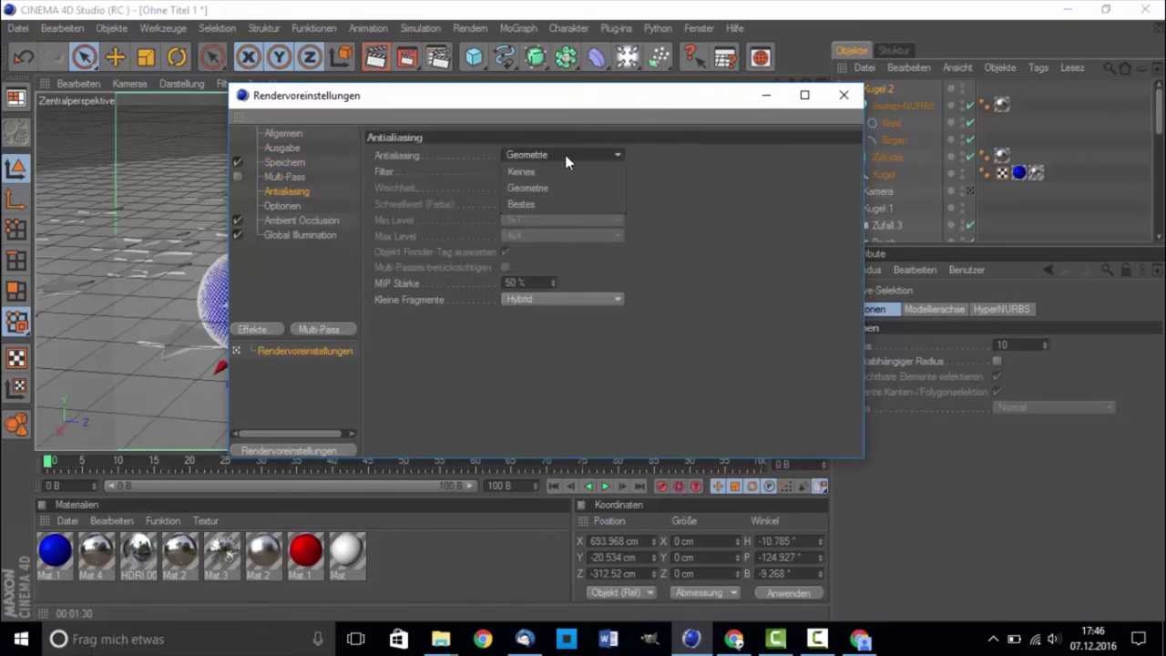
Render the final scene at 1920×1080 to the Picture Viewer with Shift+R.
key("shift+r")
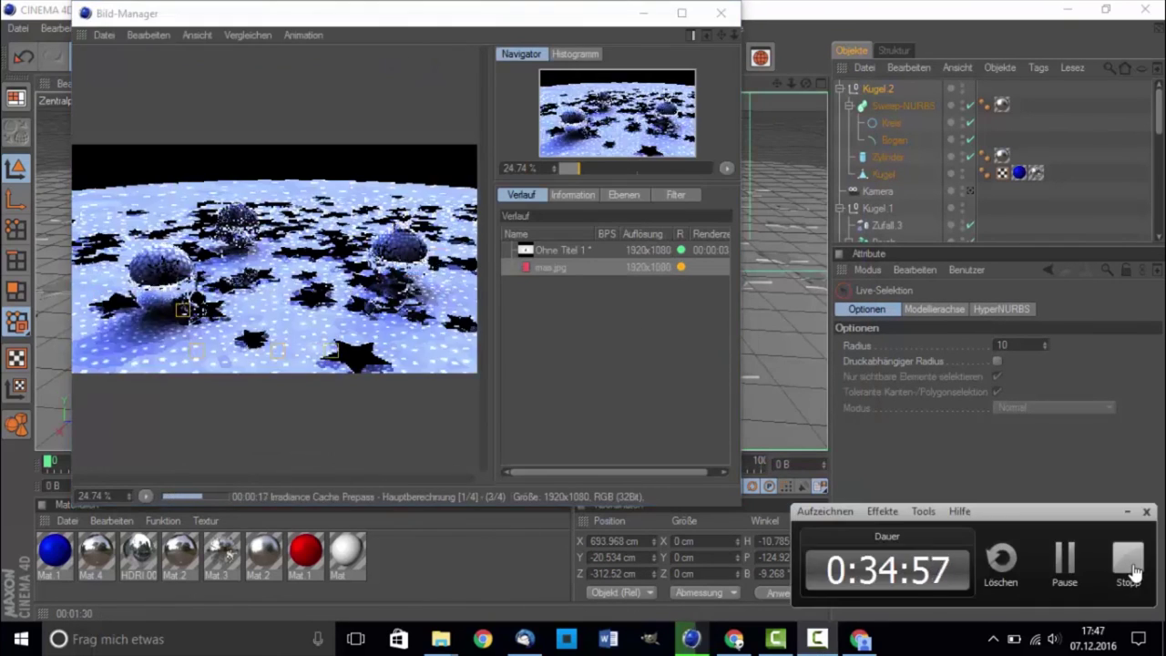